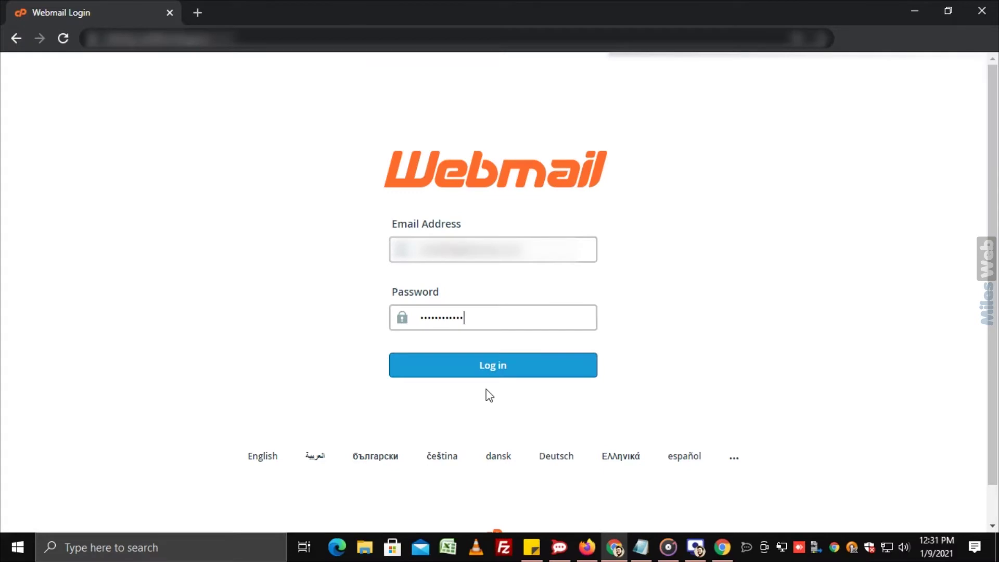
Submit the email address and password on the Webmail Login page
left_click(491, 366)
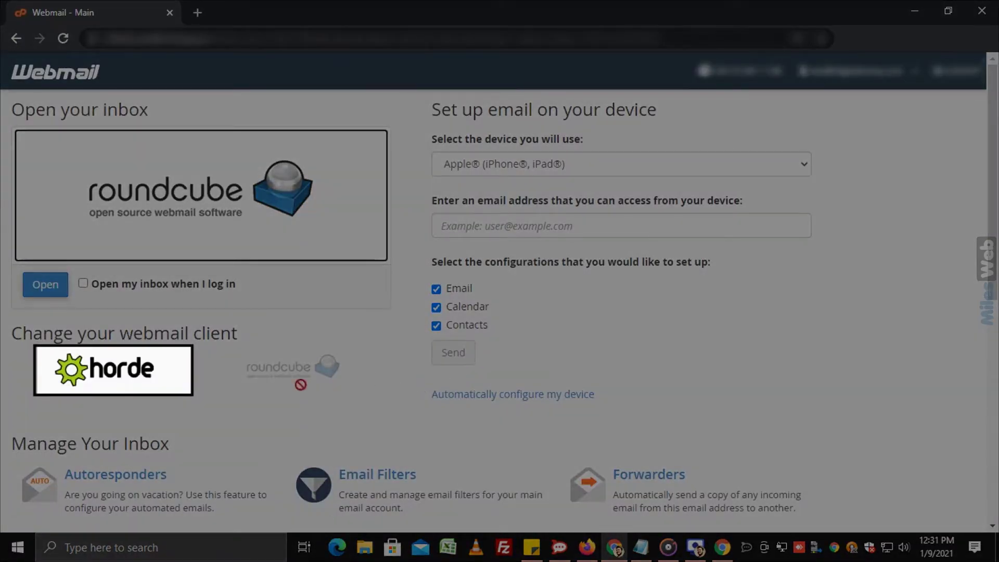
Switch the webmail client to Horde, open its inbox and show the Preferences menu
left_click(113, 371)
left_click(46, 284)
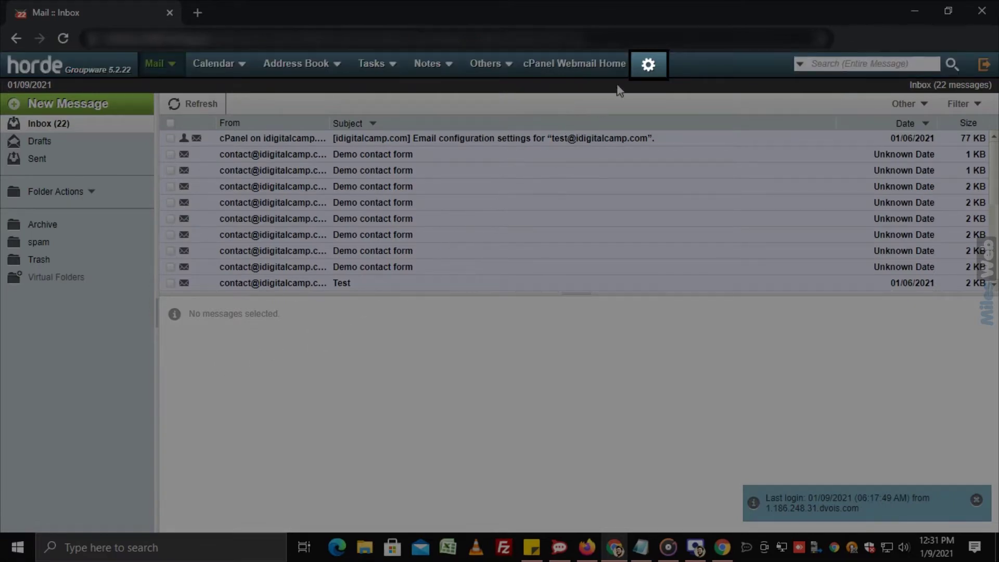
left_click(648, 64)
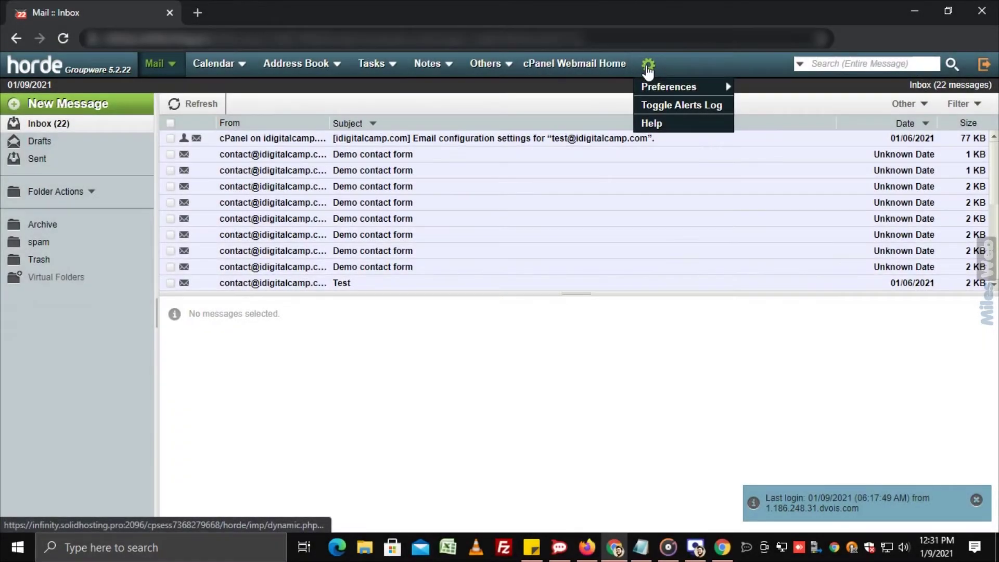
mouse_move(669, 86)
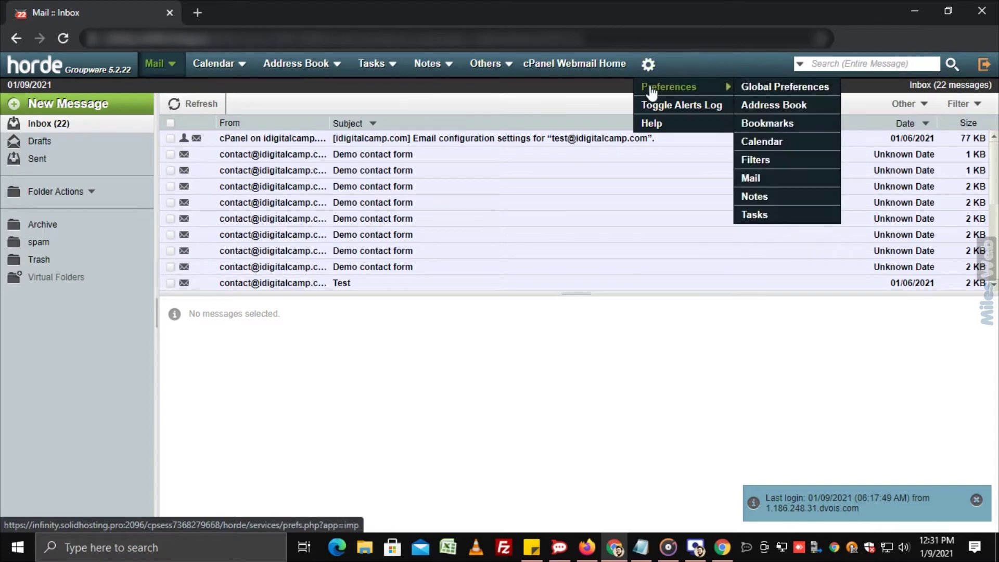
Go to Horde's Global Preferences and then the Locale and Time page
left_click(785, 87)
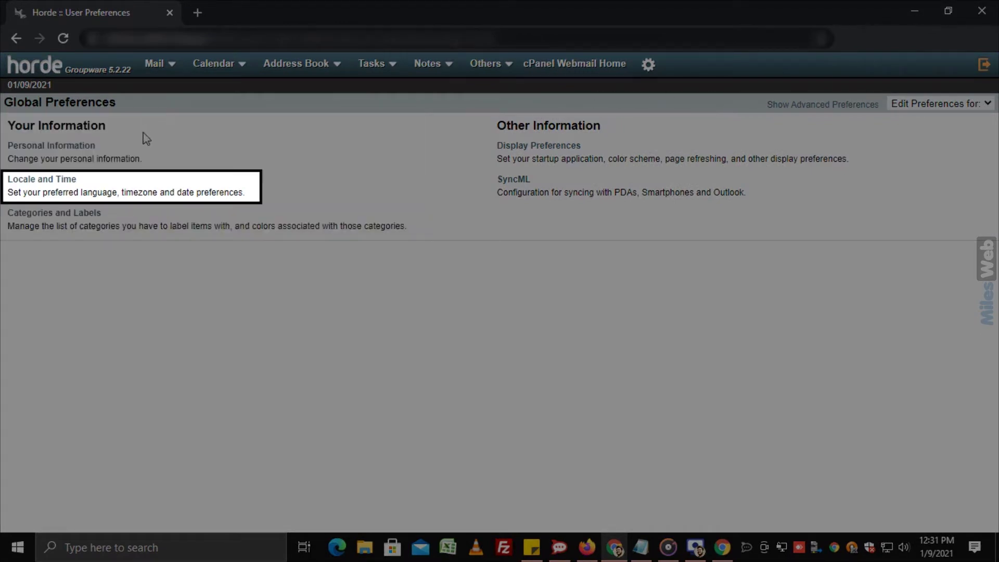
left_click(67, 180)
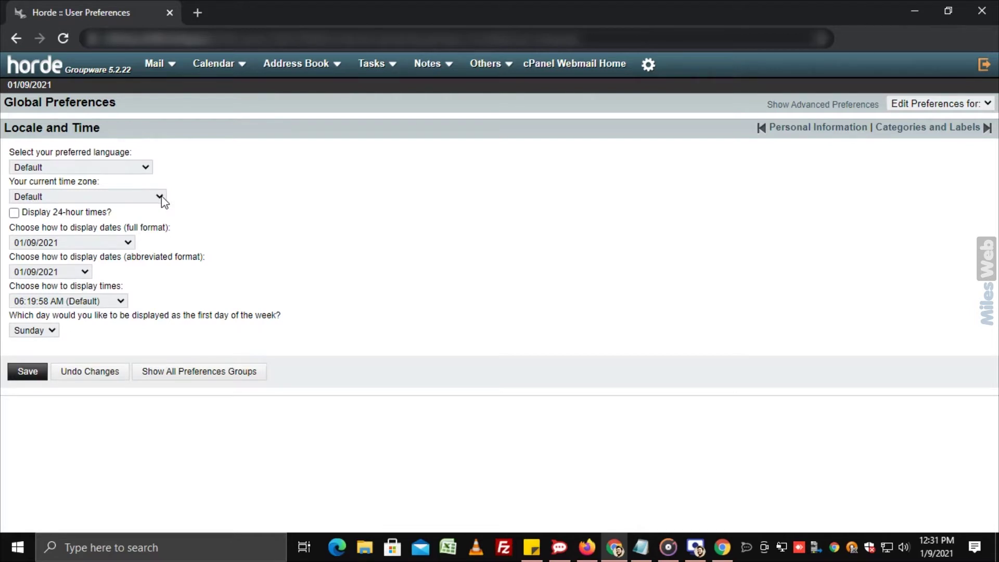
Choose Africa/Banjul as Horde's current time zone and save
left_click(160, 197)
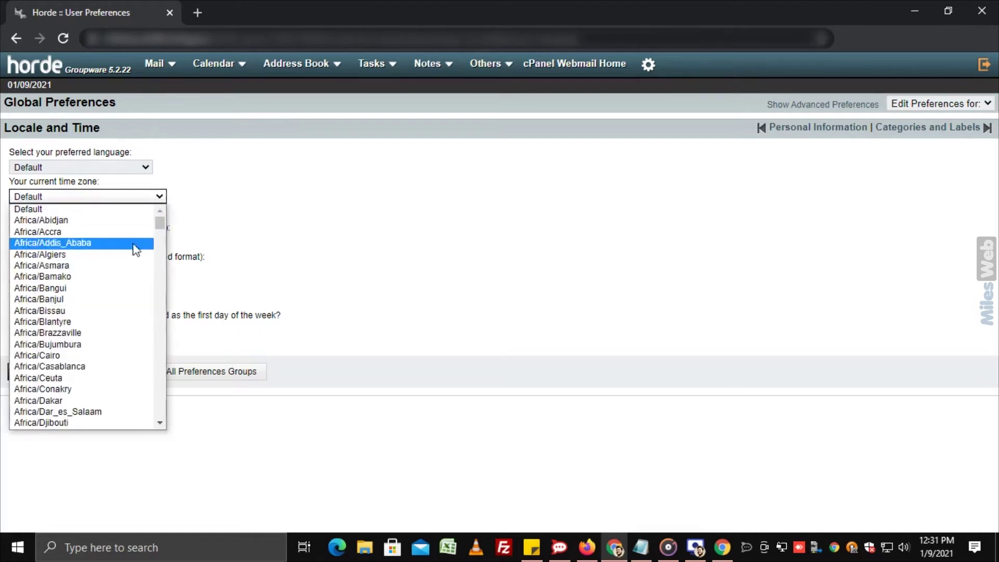
left_click(116, 303)
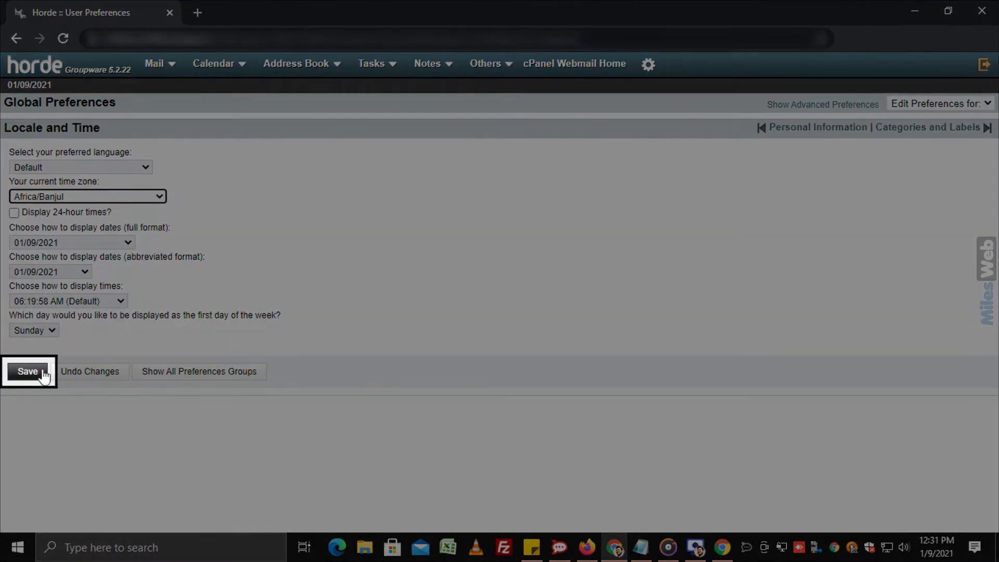
left_click(28, 372)
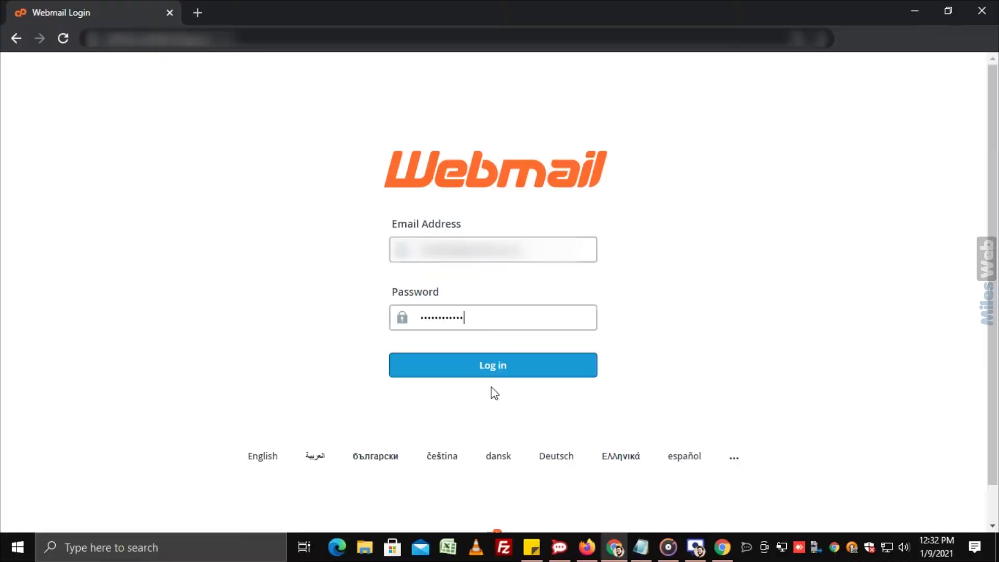
Log back in to Webmail and open the 22-message Roundcube inbox
left_click(492, 367)
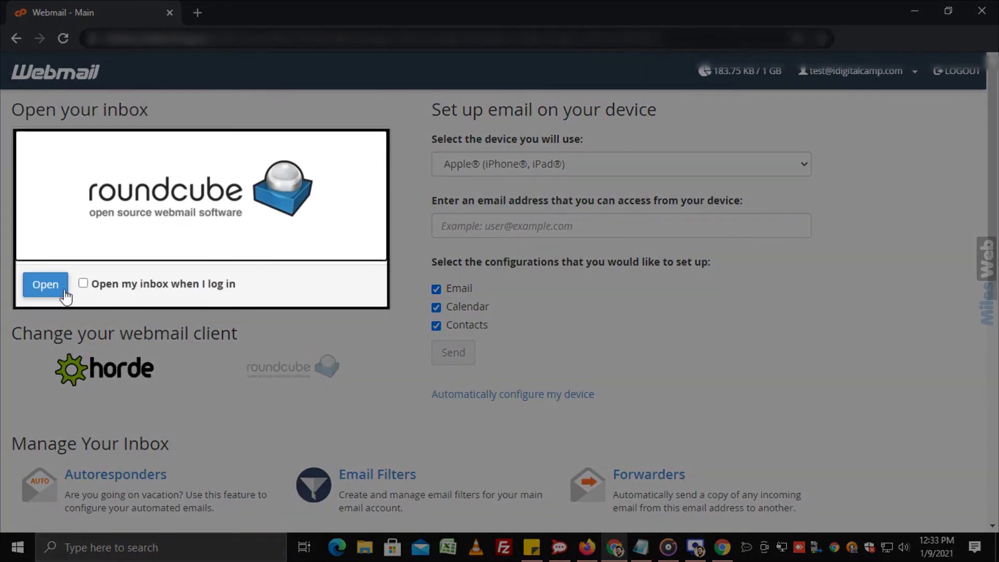
left_click(45, 284)
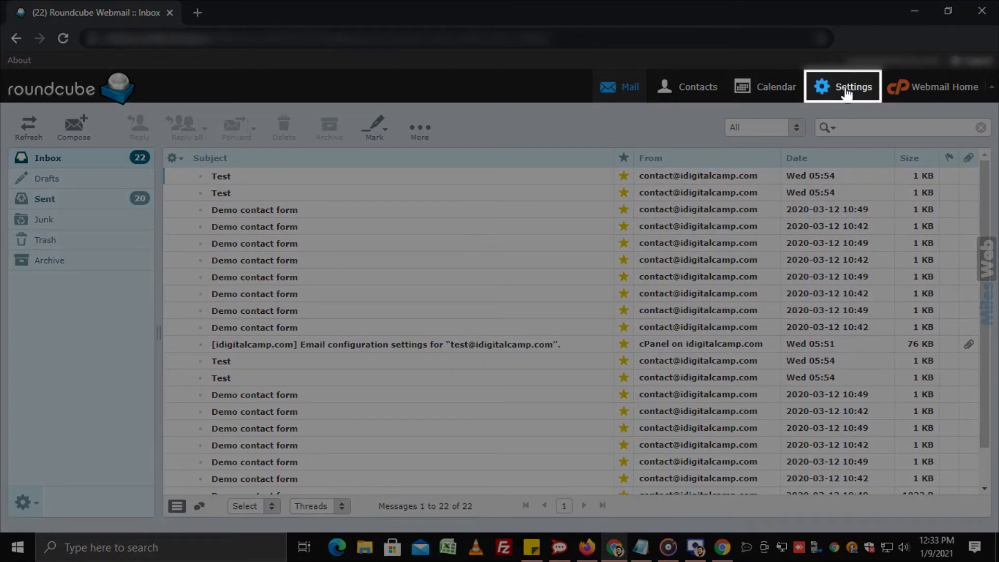
Show Roundcube's User Interface settings and expand the time zone list, still at Auto
left_click(847, 88)
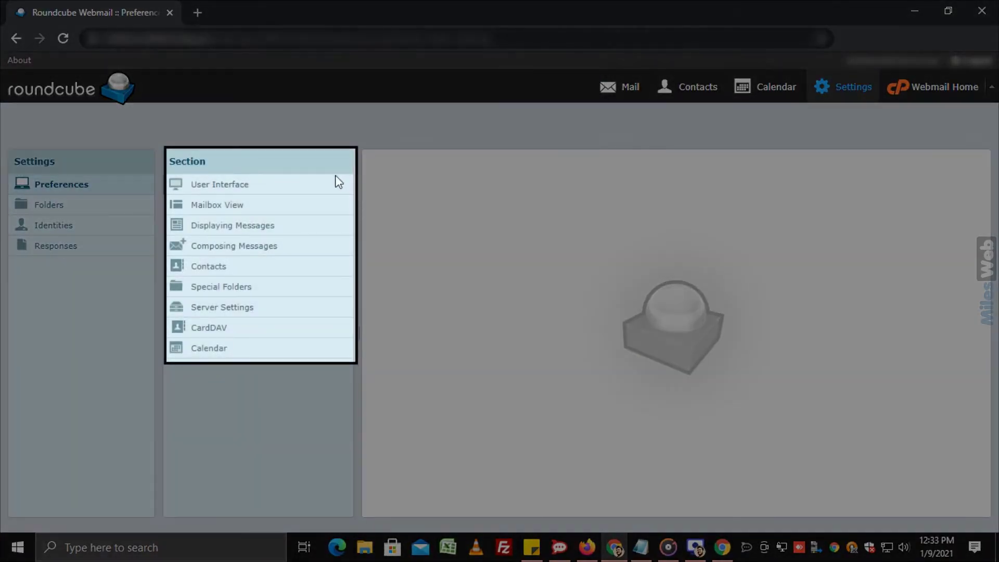
left_click(310, 186)
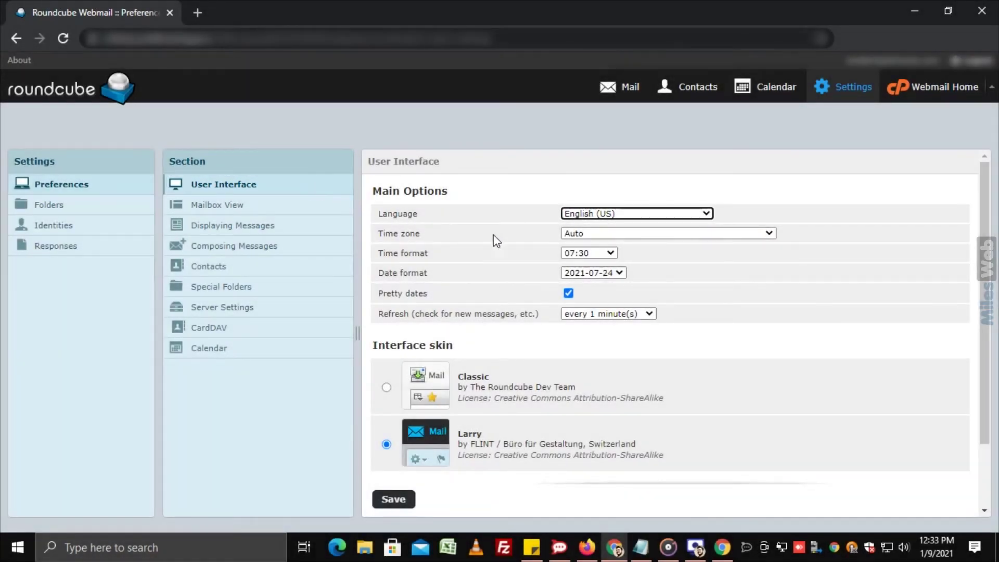
left_click(770, 233)
scroll(758, 300, "down", 10)
scroll(759, 300, "down", 10)
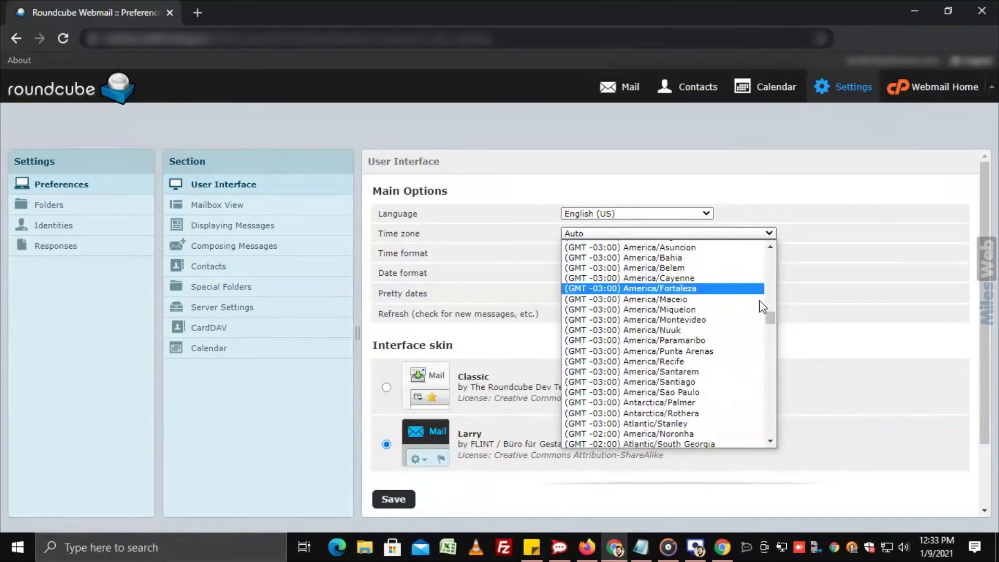
scroll(759, 300, "down", 10)
scroll(761, 305, "down", 5)
scroll(763, 305, "down", 10)
scroll(763, 306, "down", 10)
scroll(763, 305, "down", 10)
scroll(762, 306, "down", 5)
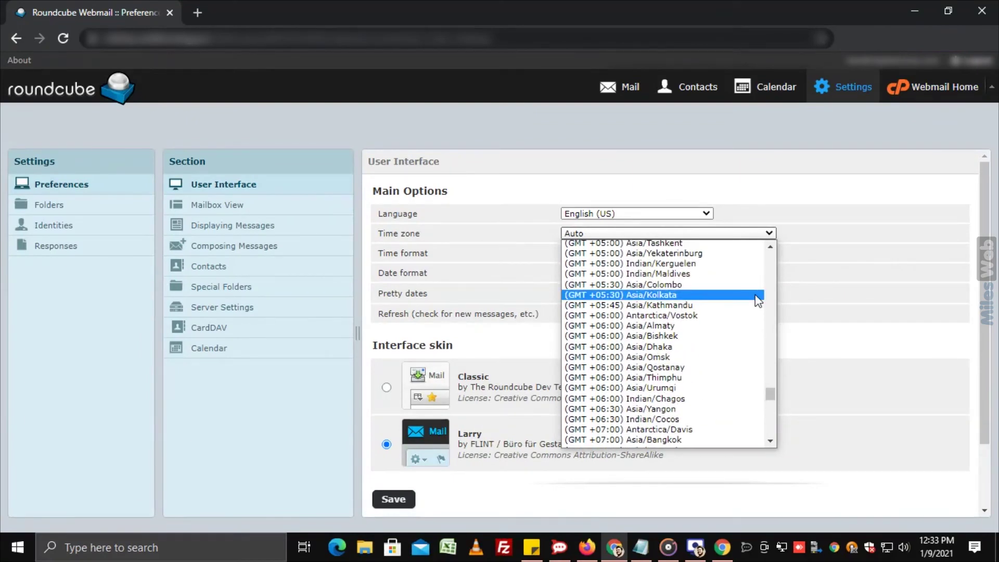
Select (GMT +05:30) Asia/Kolkata as Roundcube's time zone and save
left_click(757, 299)
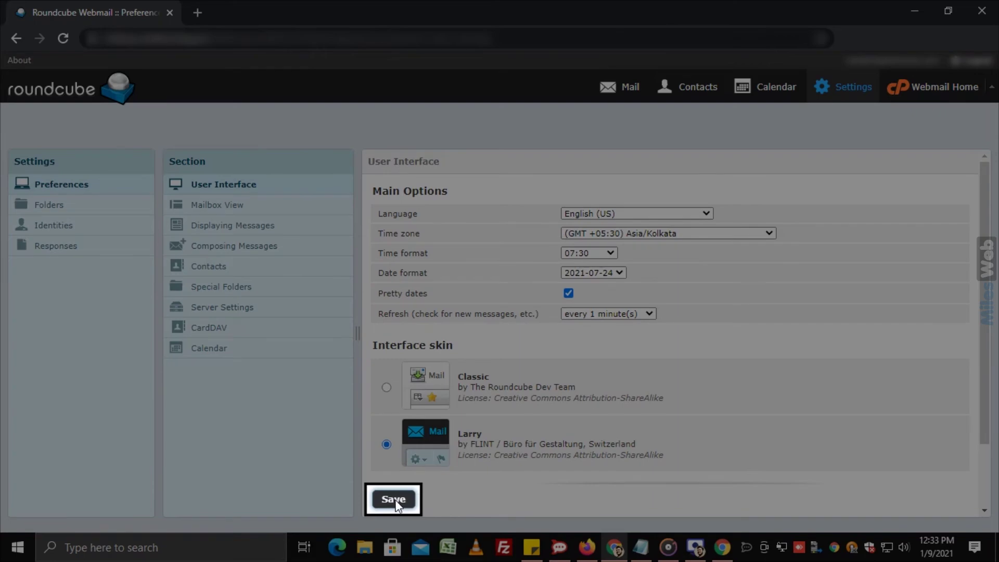
left_click(394, 500)
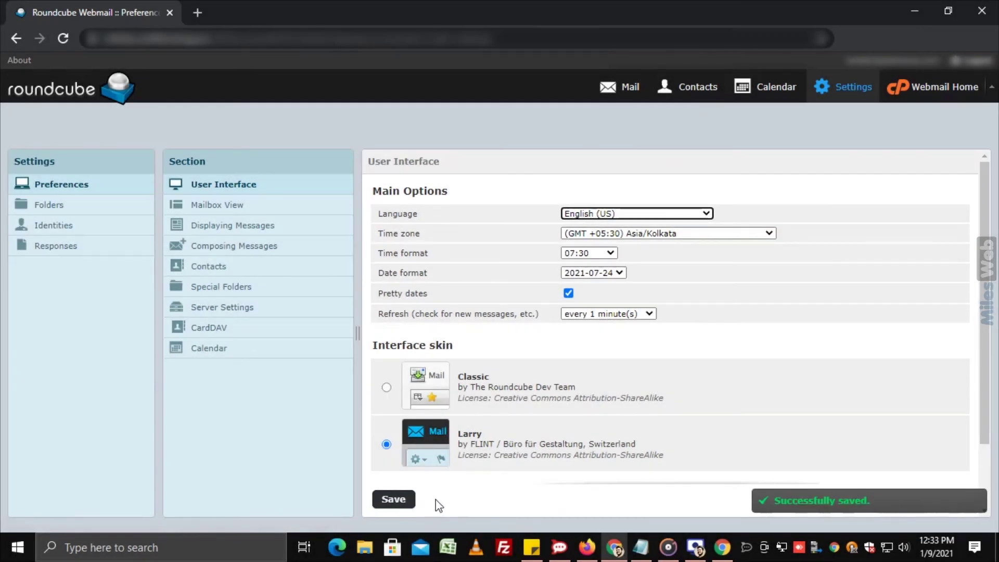